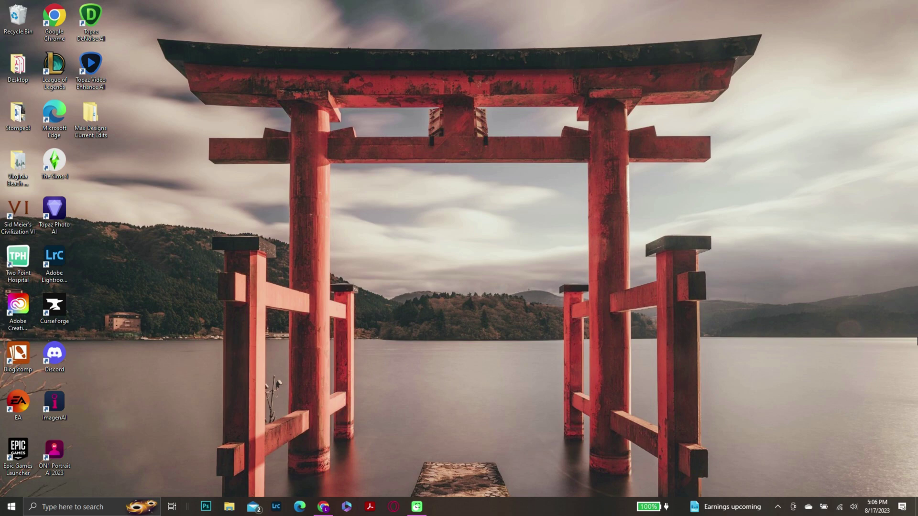
Step: Restore Chrome and scroll through Amazon's '3.1 usb' results, such as the Amazon Basics 128GB drive
click(323, 506)
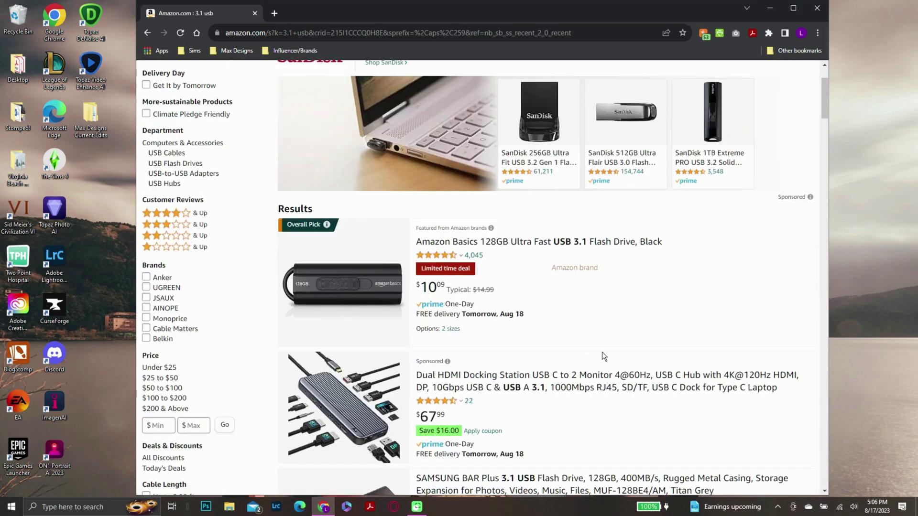
scroll(603, 346, down, 2)
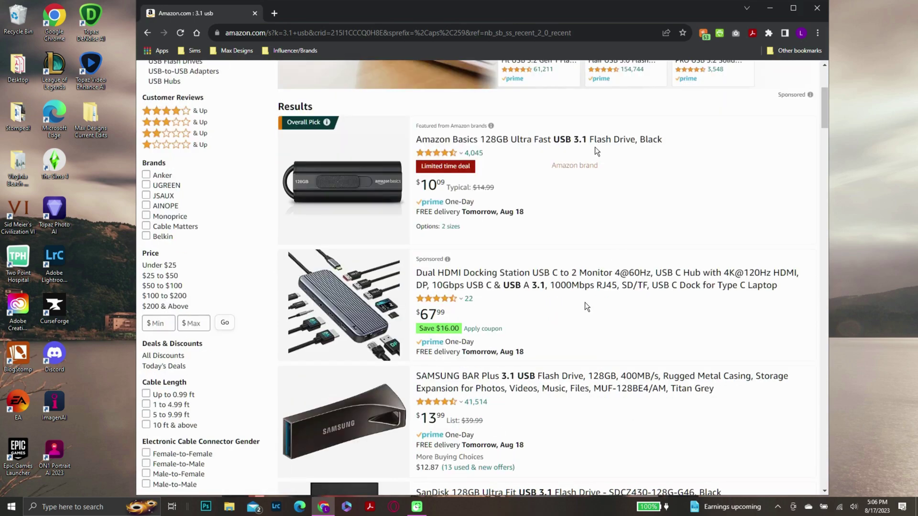
scroll(581, 98, down, 1)
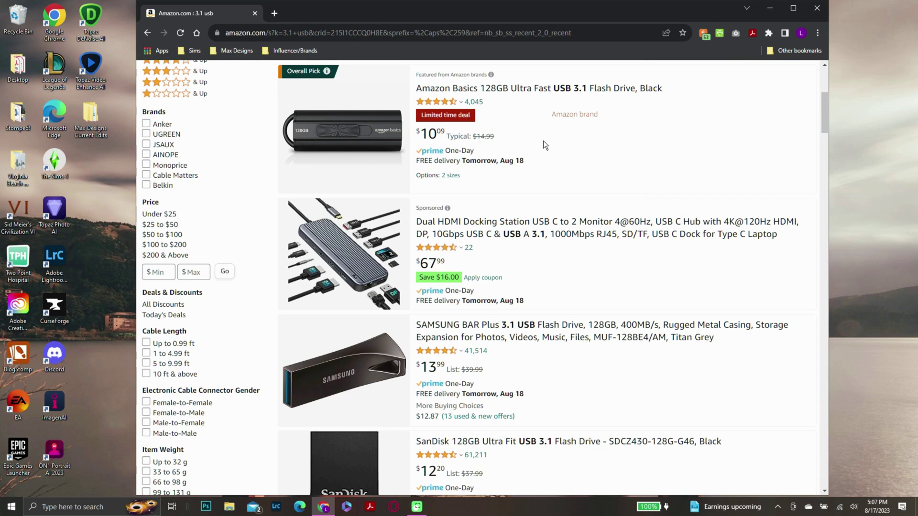
scroll(433, 138, down, 6)
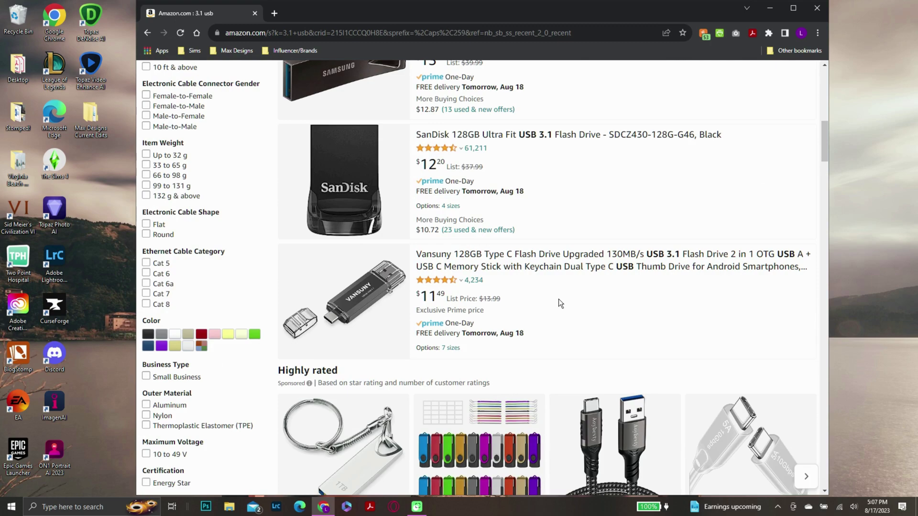
scroll(574, 303, up, 4)
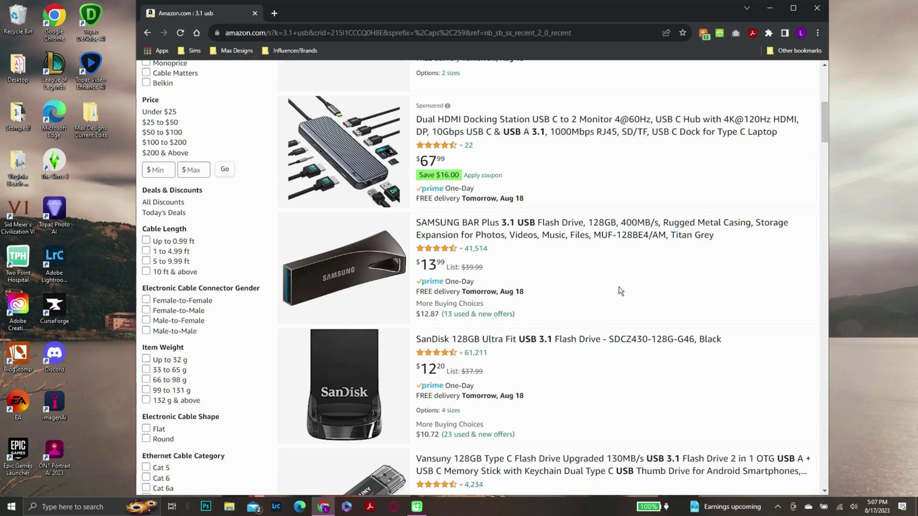
scroll(620, 287, up, 7)
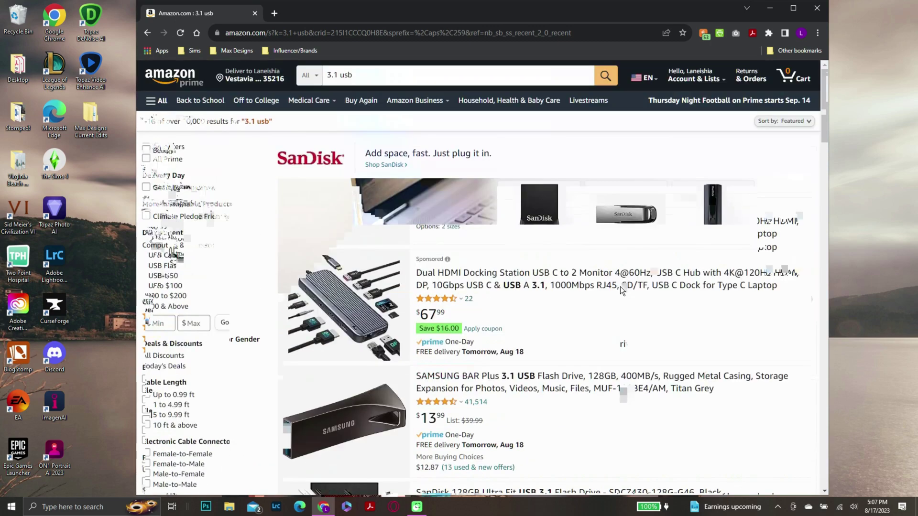
scroll(685, 306, down, 1)
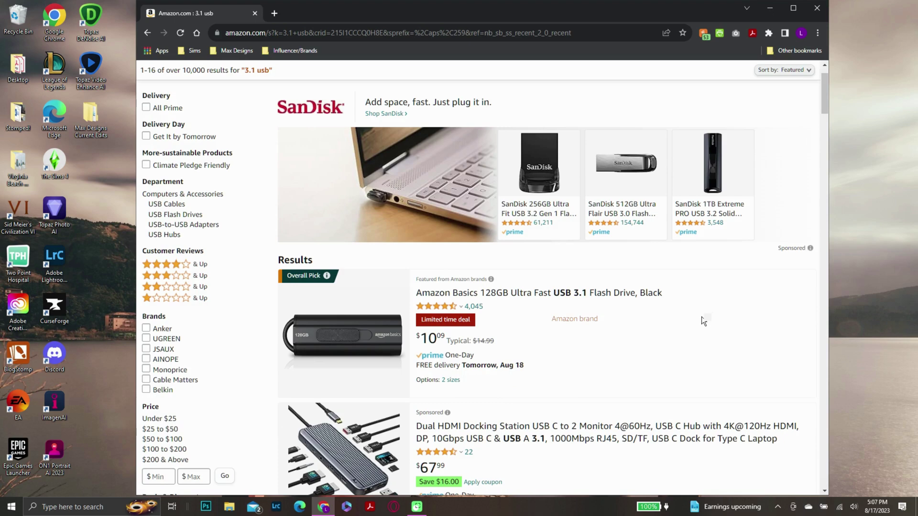
scroll(705, 314, down, 1)
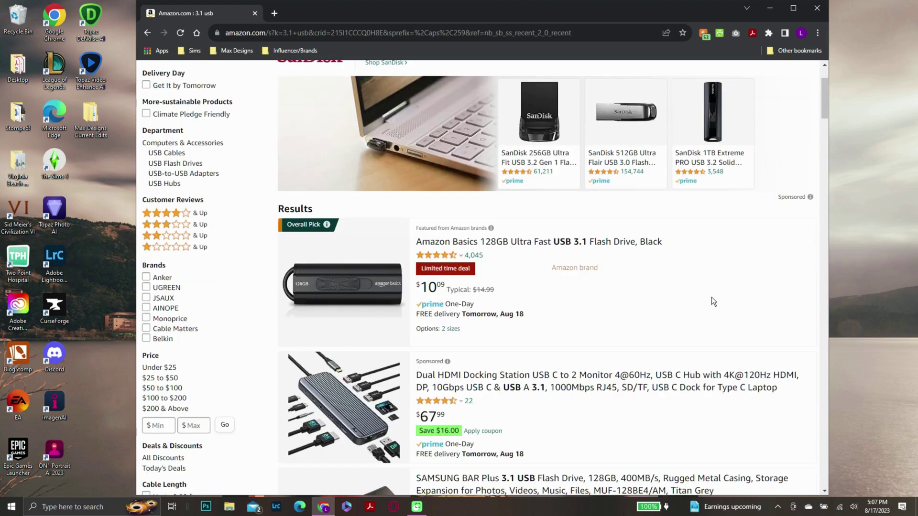
scroll(711, 301, down, 1)
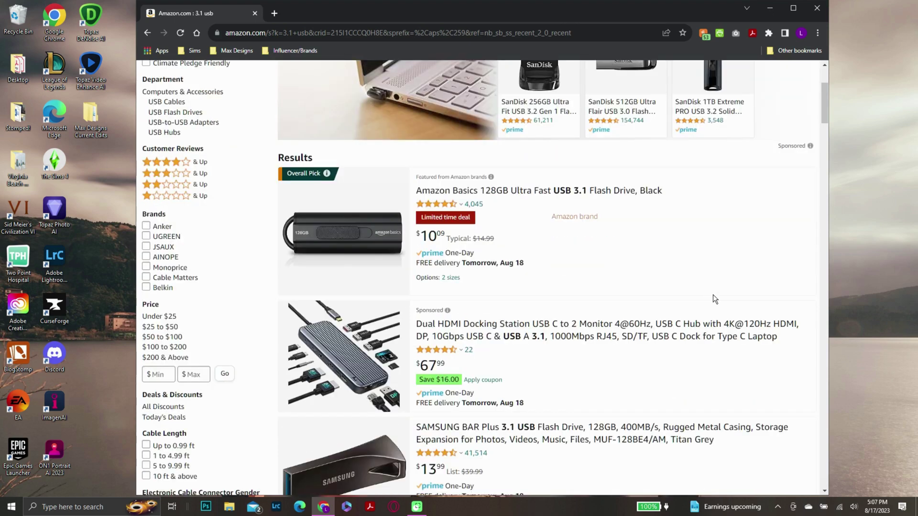
scroll(658, 252, down, 2)
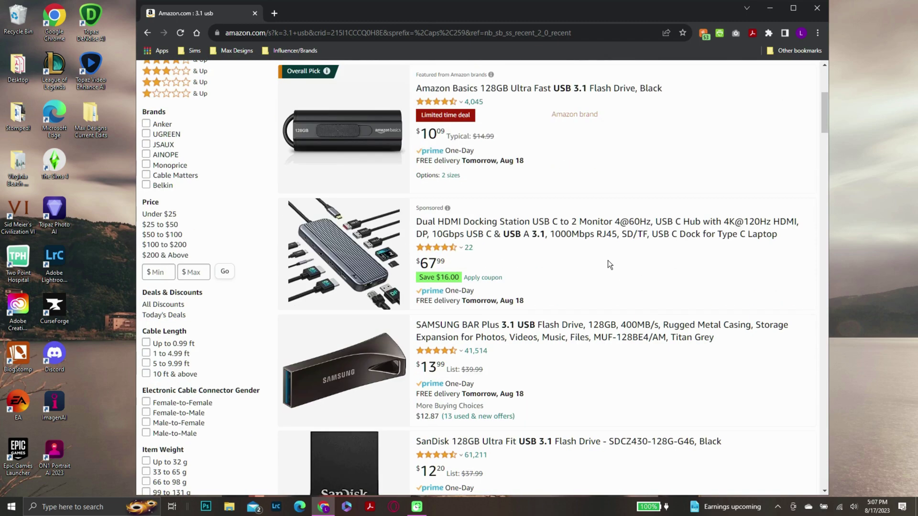
scroll(667, 263, down, 3)
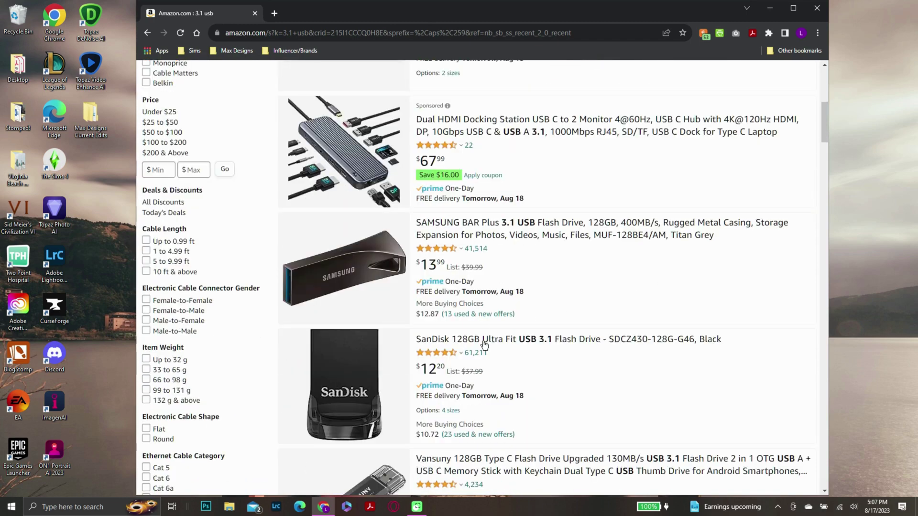
scroll(483, 345, down, 1)
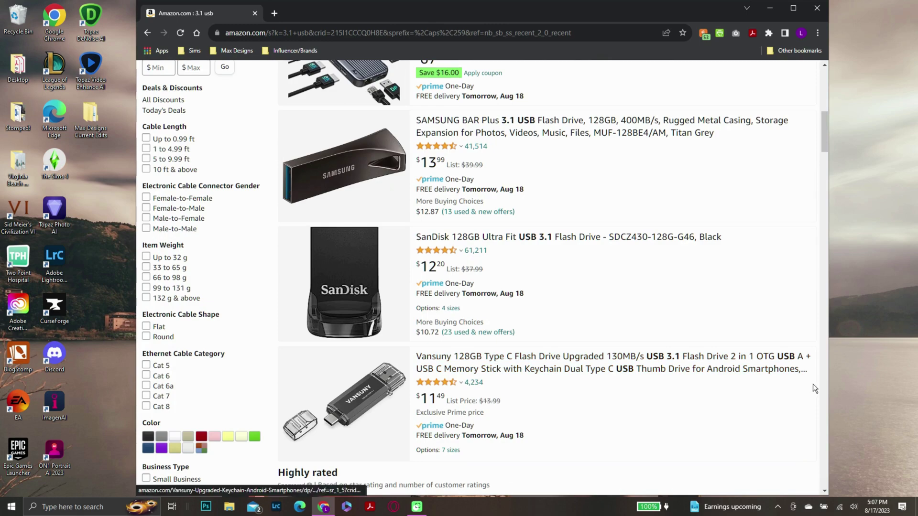
scroll(649, 295, up, 5)
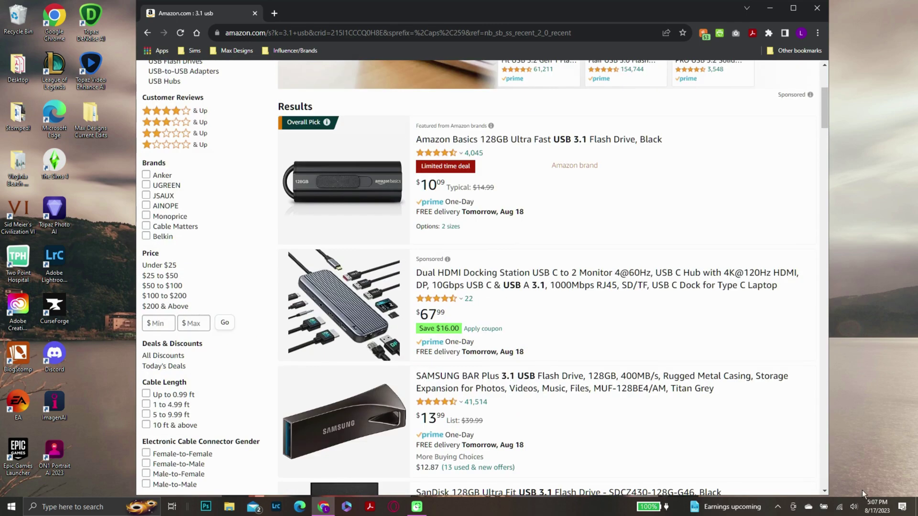
Step: Minimise the browser to the desktop and launch File Explorer on Quick access
key(super+d)
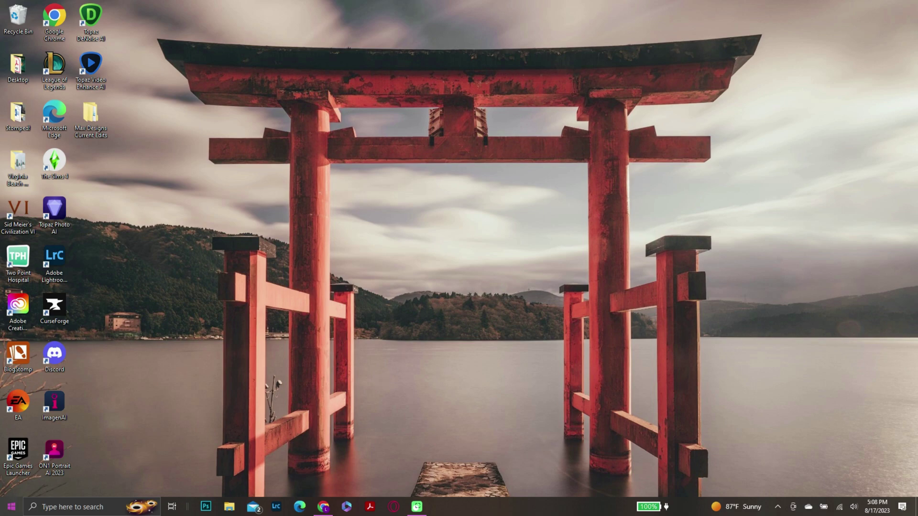
click(6, 511)
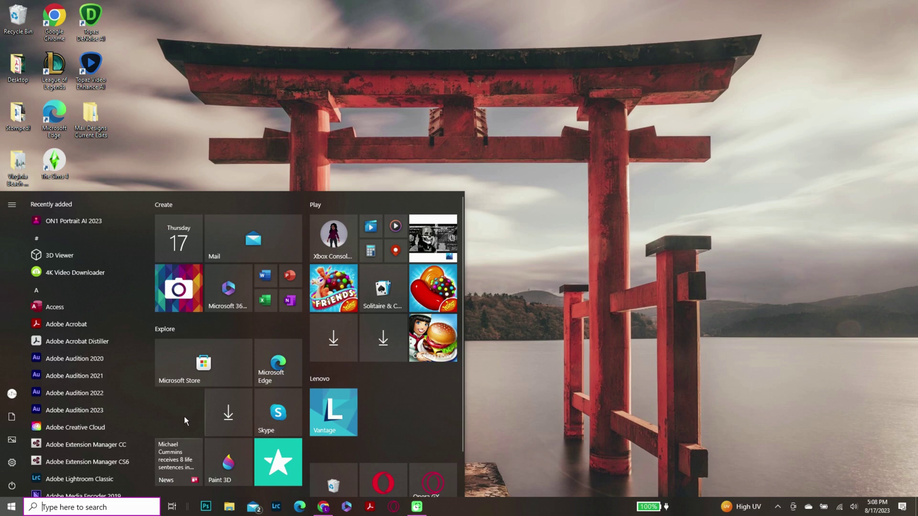
click(502, 279)
key(super+e)
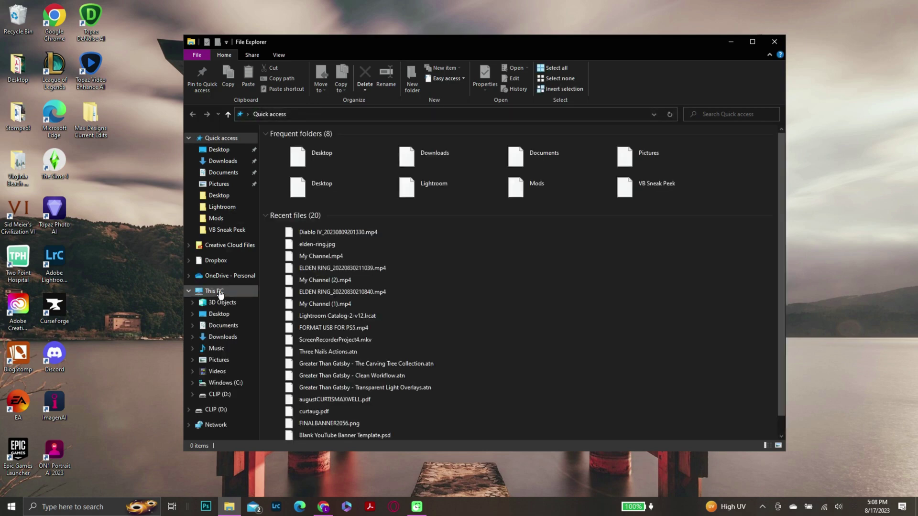
Step: Go to This PC and bring up the context menu for the CLIP (D:) flash drive
click(219, 292)
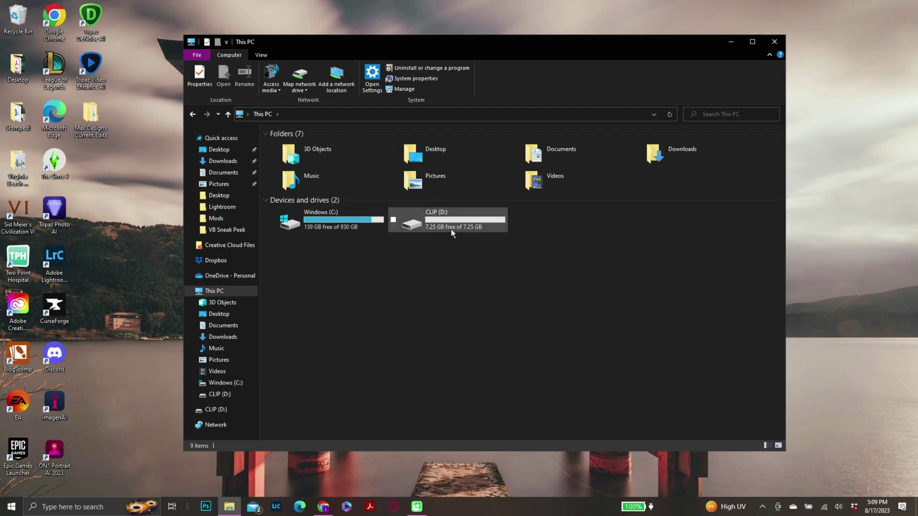
double_click(458, 220)
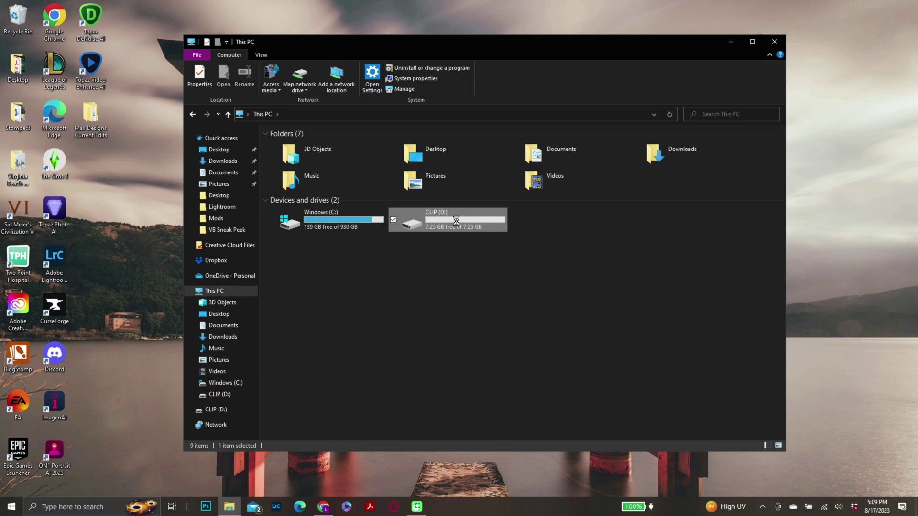
right_click(456, 221)
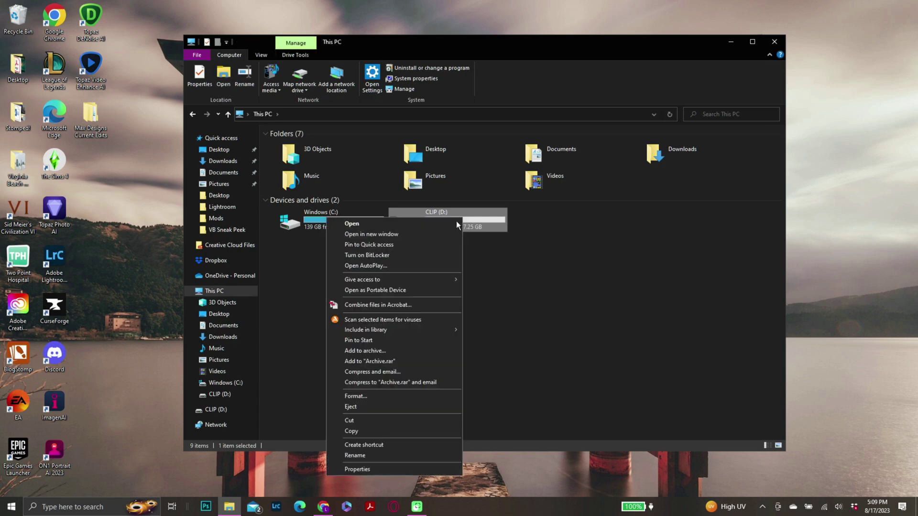
Step: In the Format dialog for CLIP (D:), choose exFAT and replace the volume label with PS5
click(388, 396)
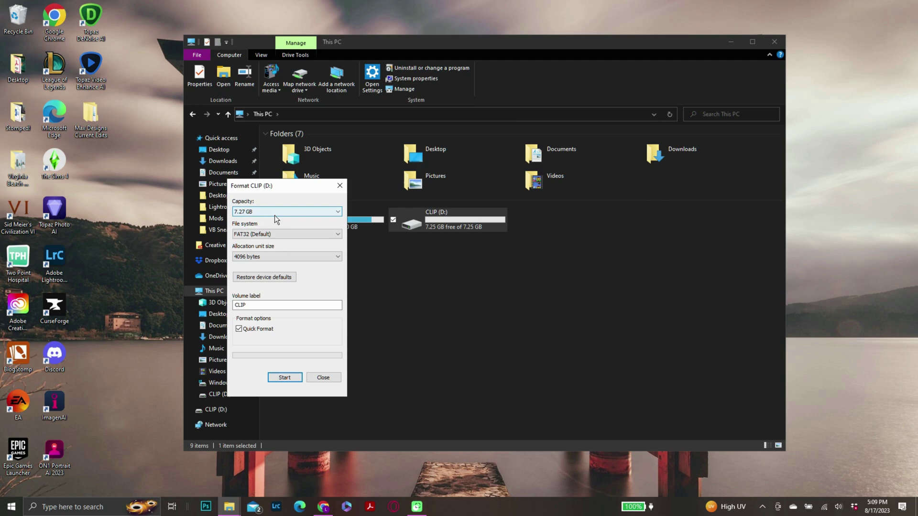
click(273, 233)
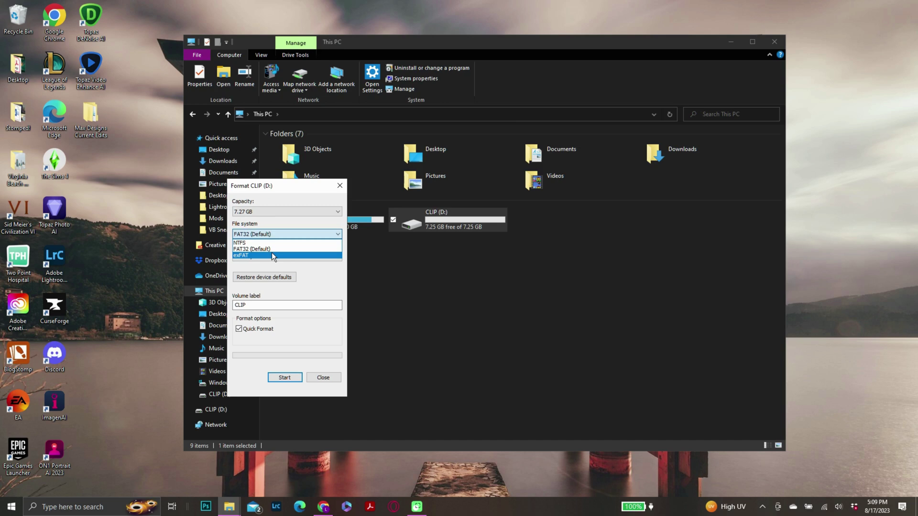
click(271, 253)
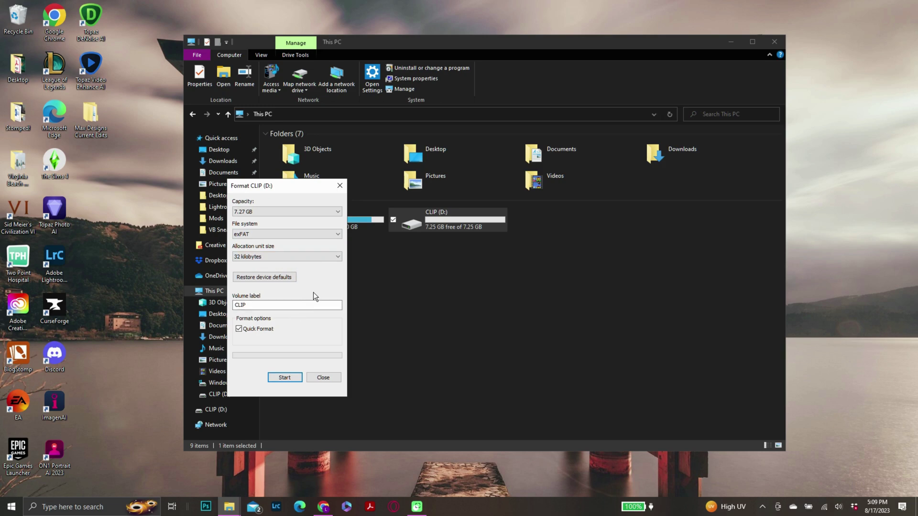
drag(296, 308, 221, 305)
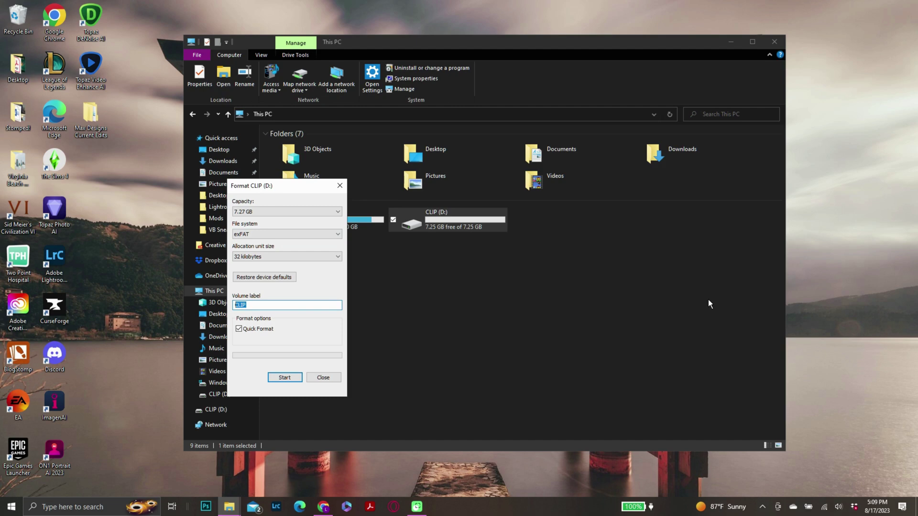
key(End)
key(BackSpace)
key(BackSpace)
key(BackSpace)
key(BackSpace)
text(PS5)
Step: Start the format, confirm the data-erase and drive-in-use warnings, and close the completion notice
click(286, 380)
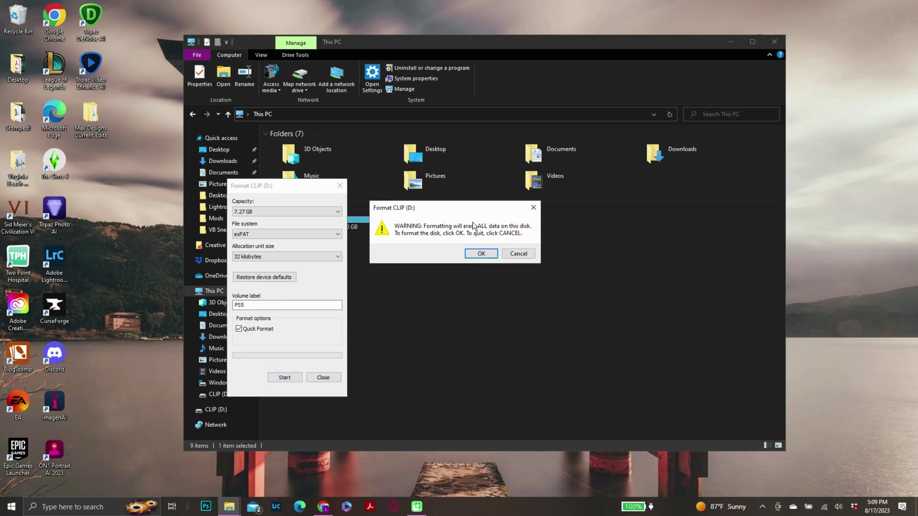
click(476, 254)
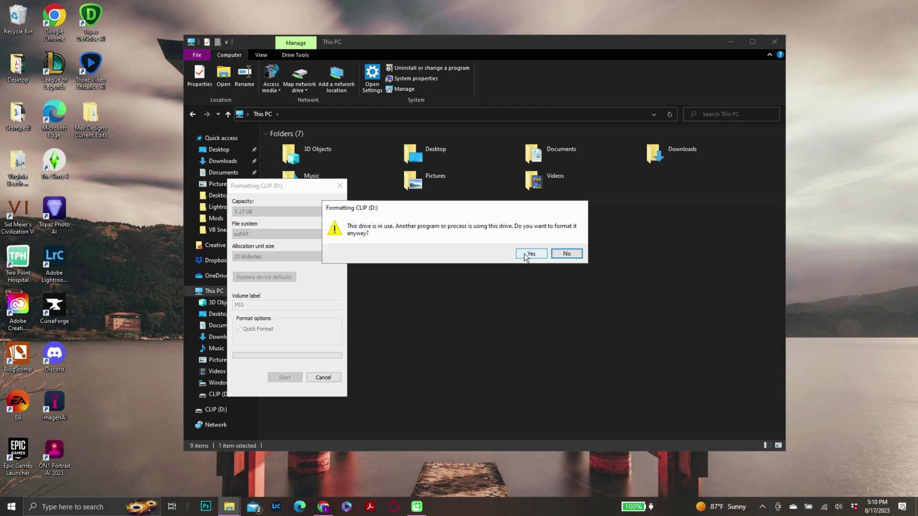
click(530, 253)
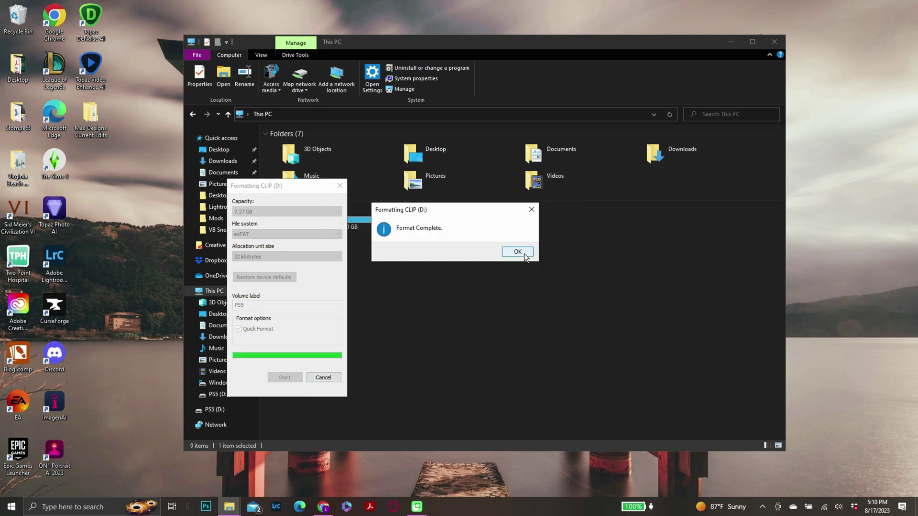
click(521, 253)
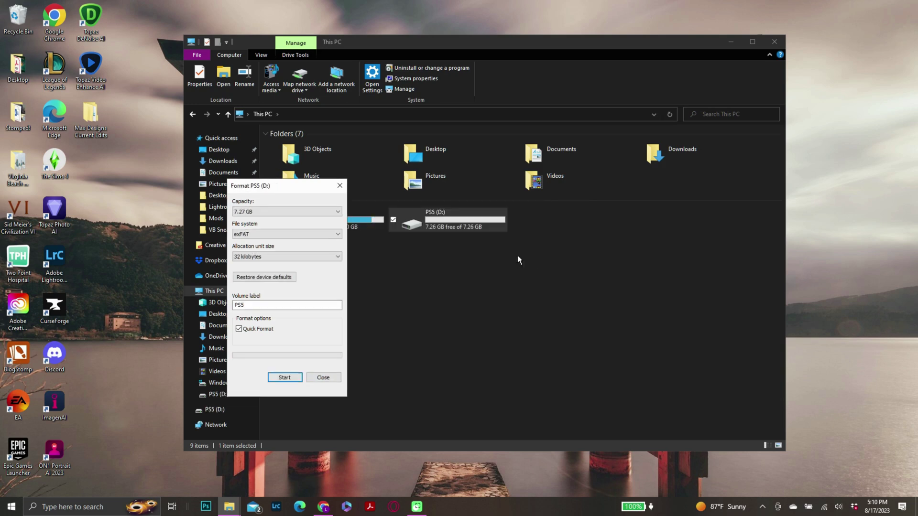